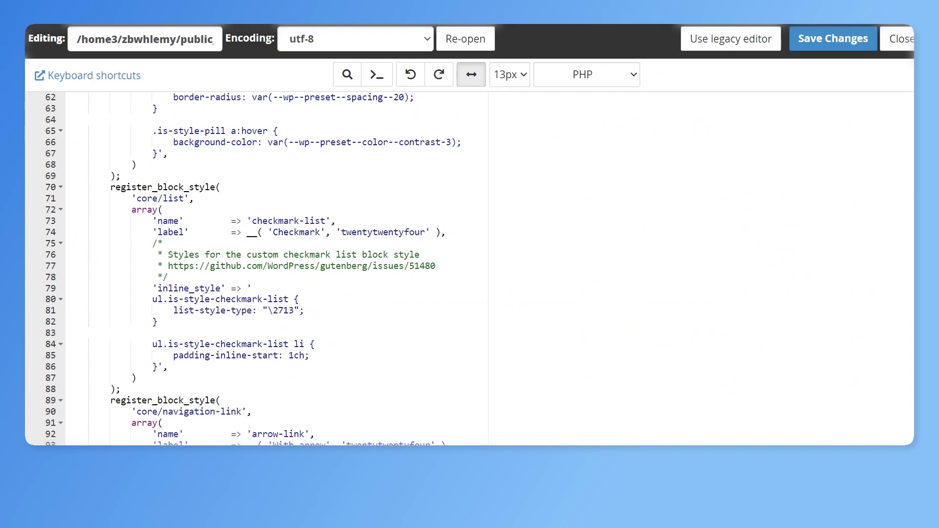
Step: Scroll through the Twenty Twenty-Four functions.php code in the File Manager editor
scroll(470, 269, up, 15)
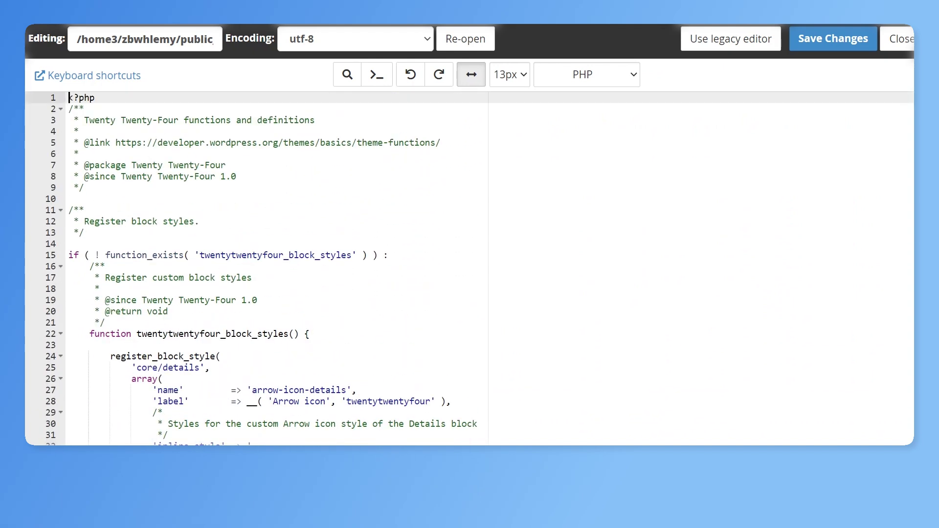
scroll(469, 269, down, 20)
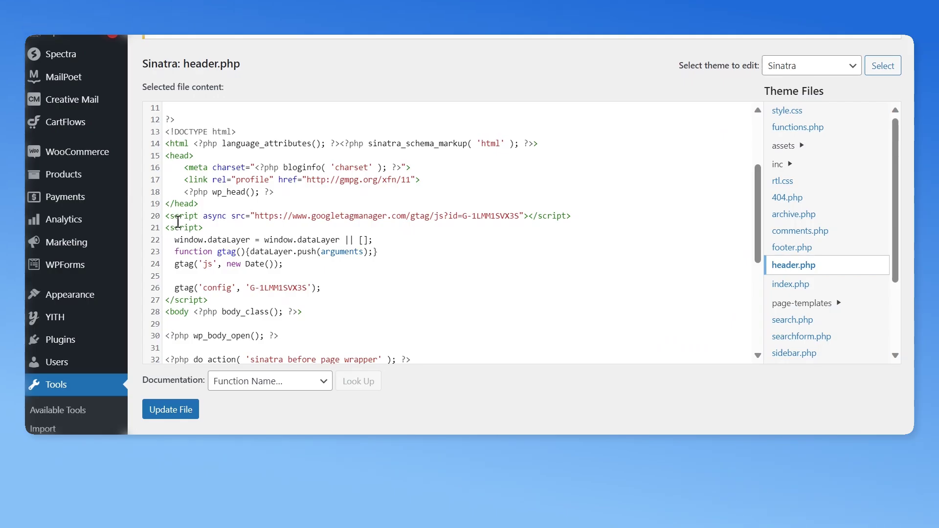
Step: Place the cursor in the script tag on line 20 of header.php and scroll down
click(177, 219)
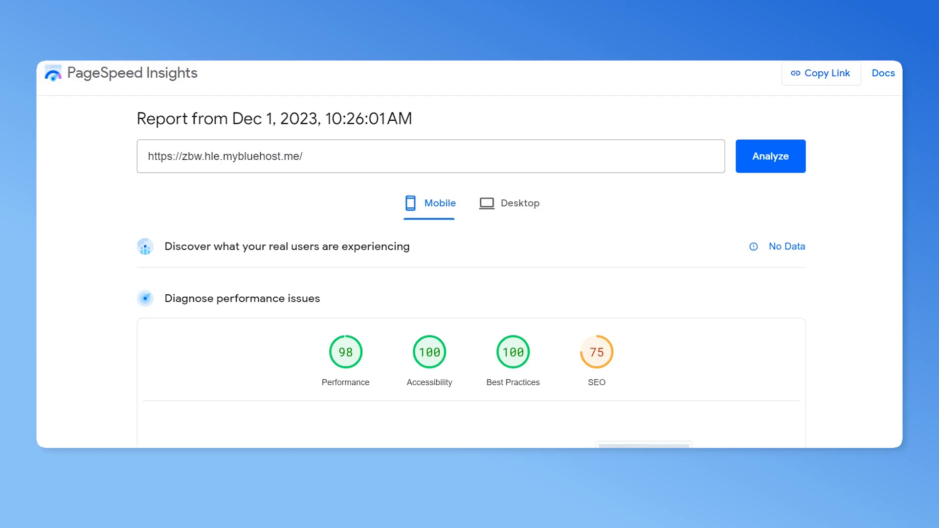
scroll(470, 283, down, 8)
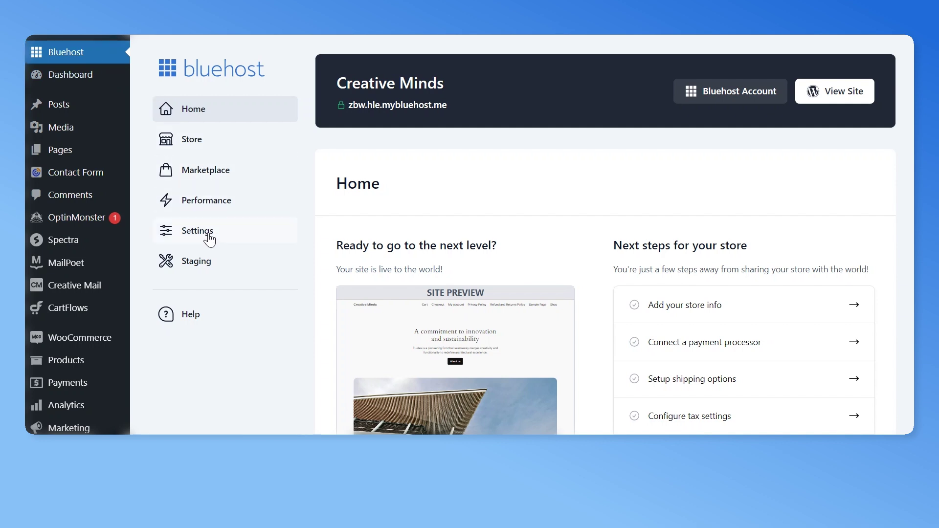
Step: In Bluehost Settings, switch the Coming soon page toggle on
click(210, 239)
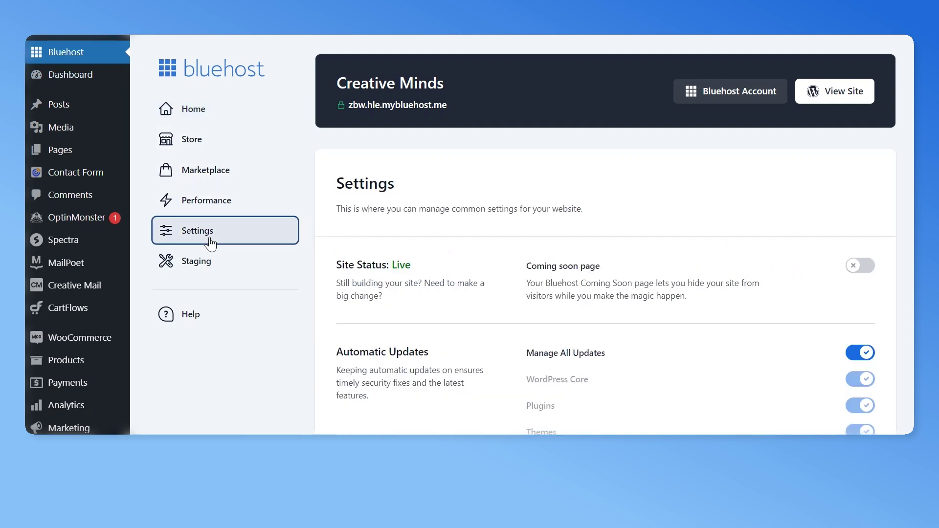
click(859, 267)
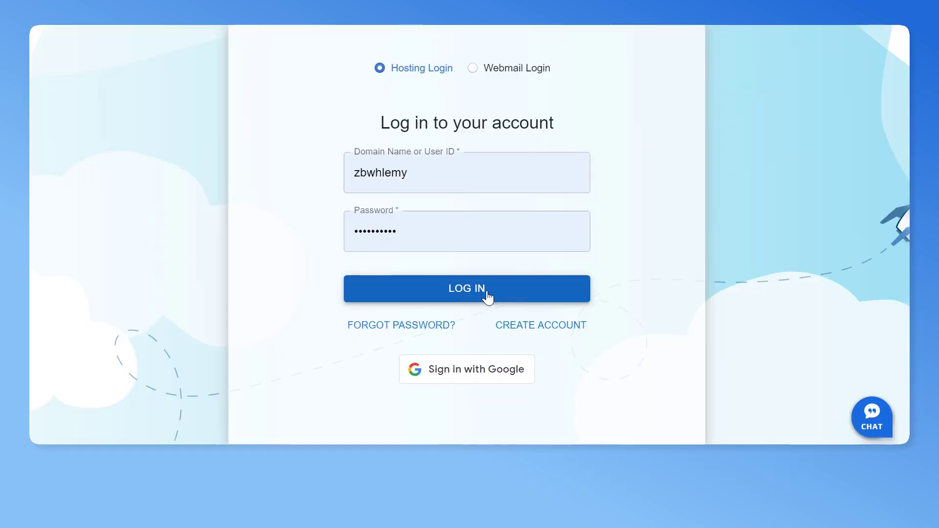
Step: Sign in to Bluehost and view the Creative Minds site's backup options
click(486, 292)
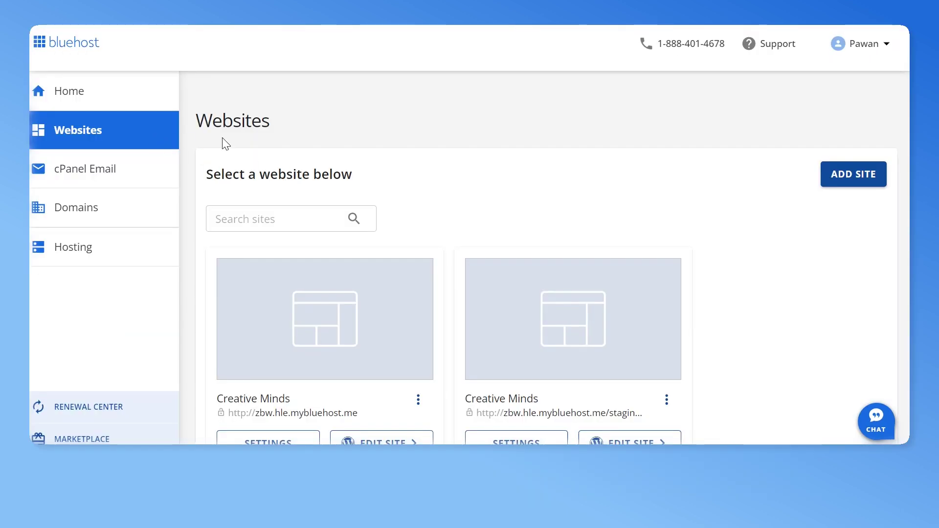
scroll(546, 268, down, 2)
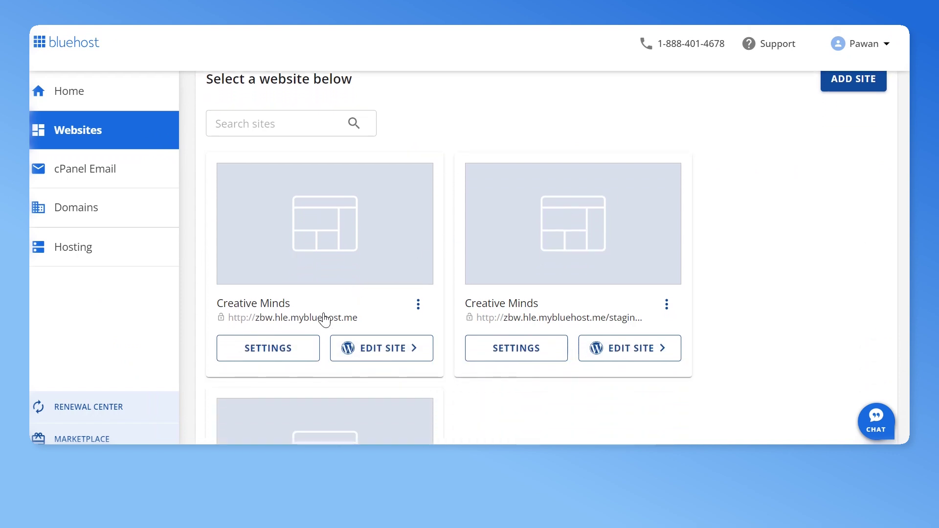
click(306, 356)
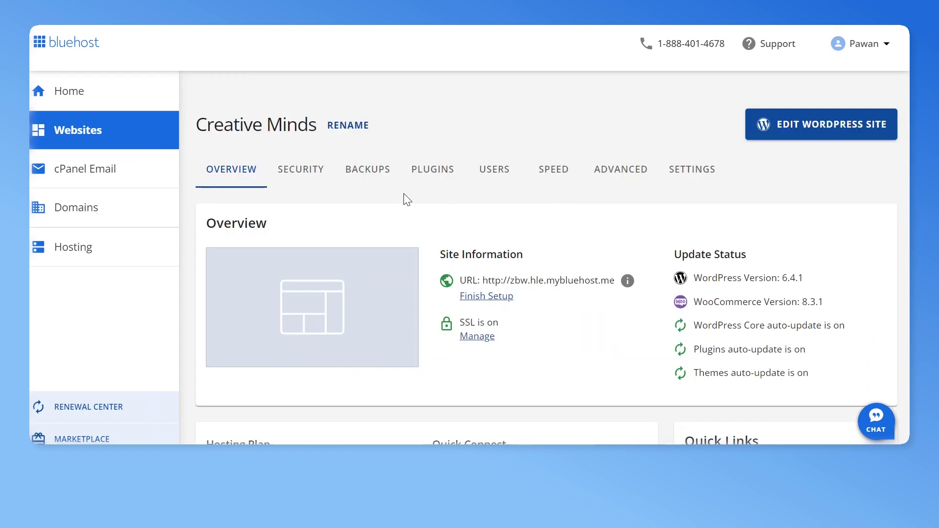
click(377, 176)
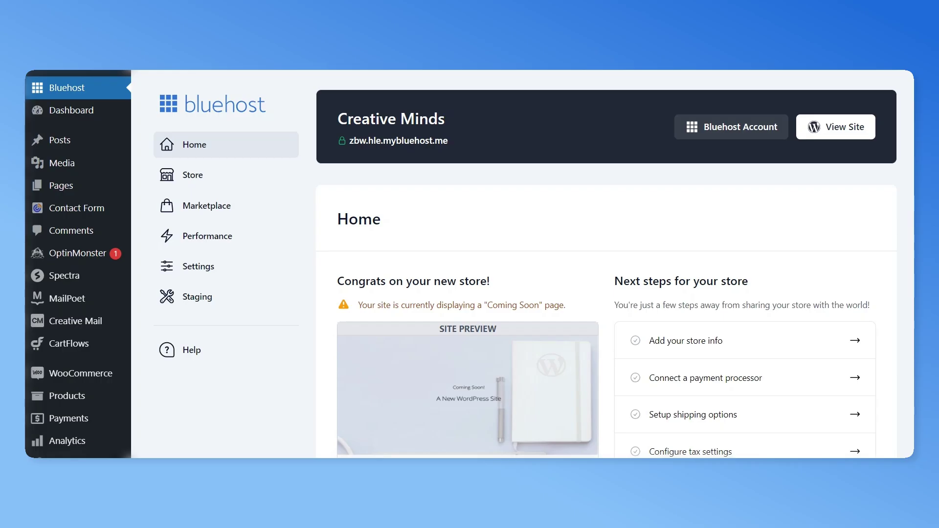
Step: From Appearance > Themes, upload a theme and choose hello-elementor.2.9.0.zip
scroll(700, 285, down, 5)
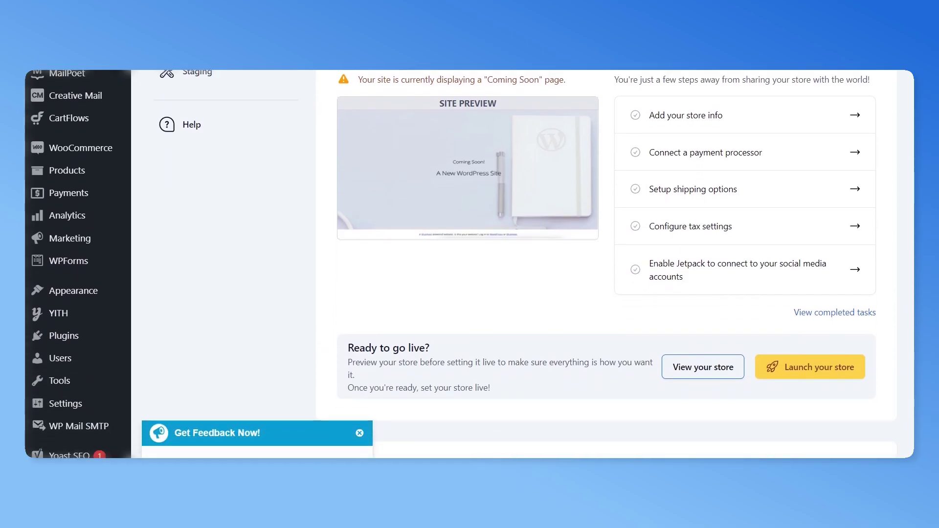
mouse_move(120, 289)
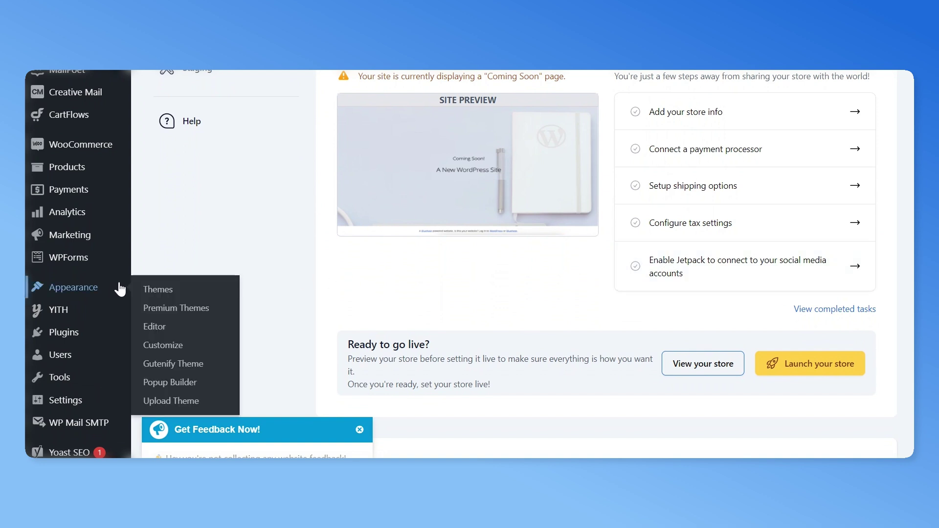
click(158, 290)
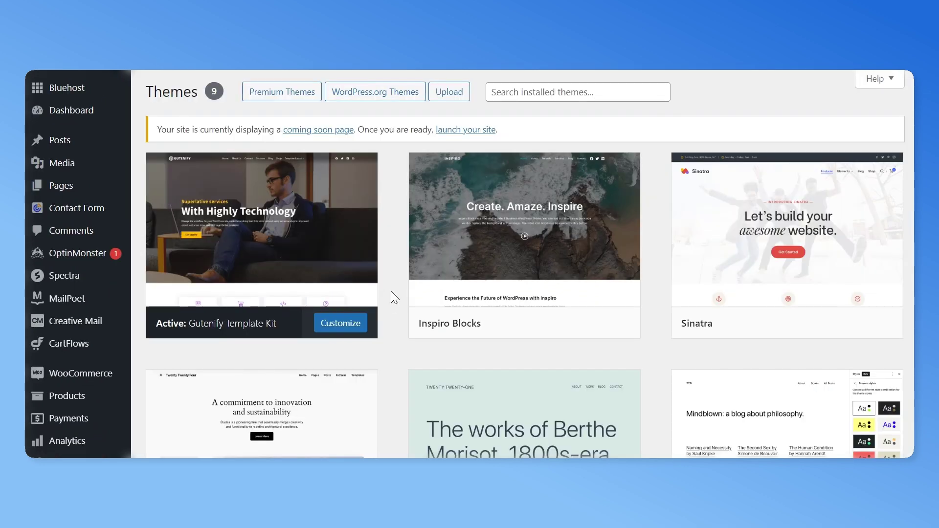
click(405, 96)
scroll(470, 264, down, 10)
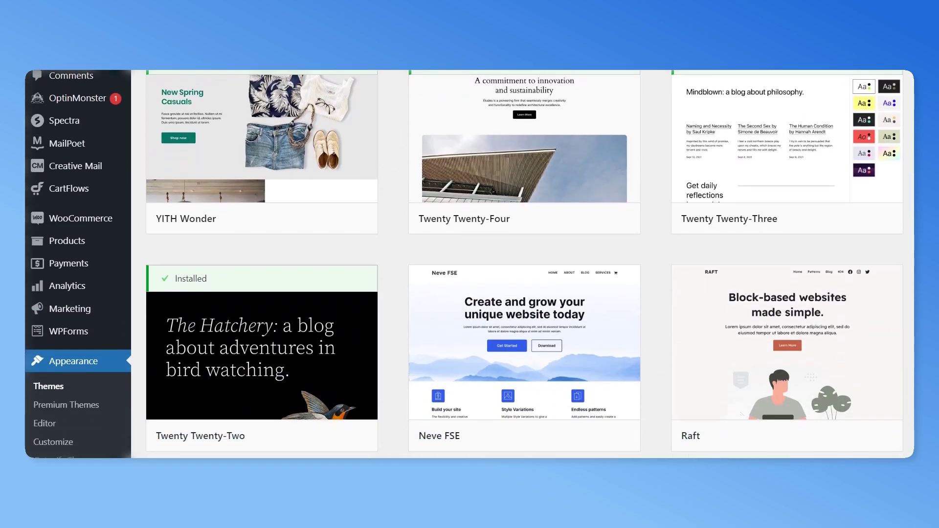
scroll(470, 264, down, 1)
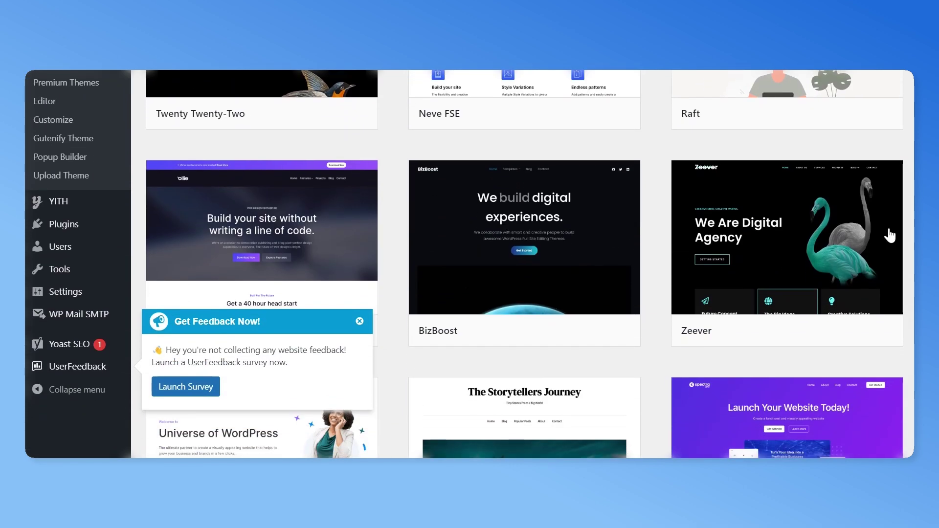
mouse_move(573, 292)
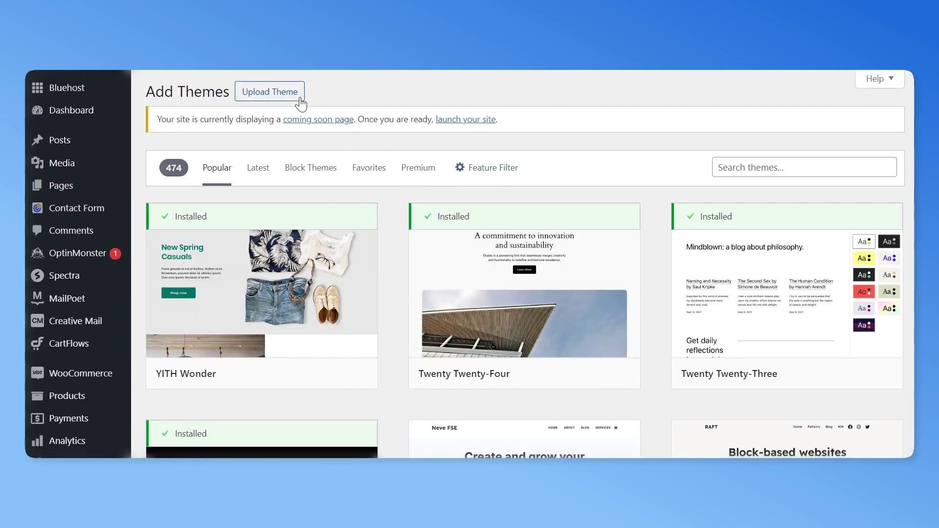
click(299, 100)
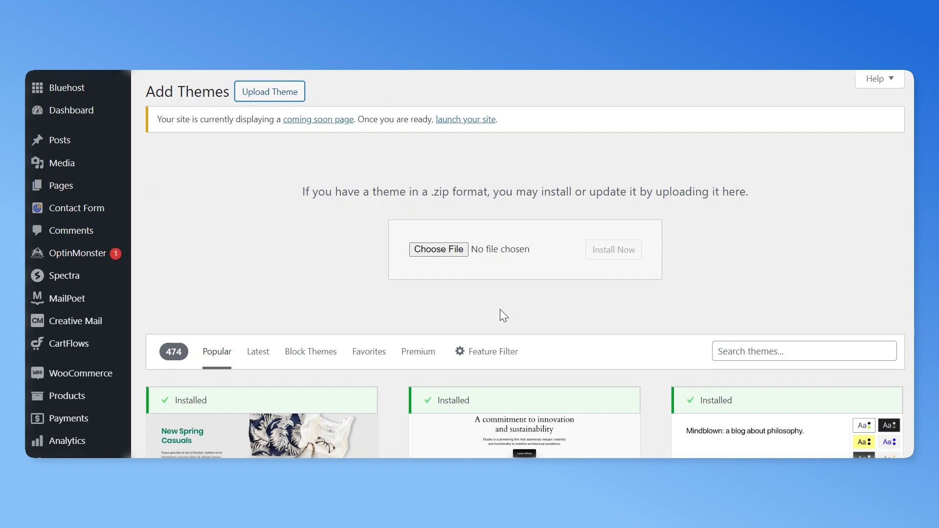
click(460, 260)
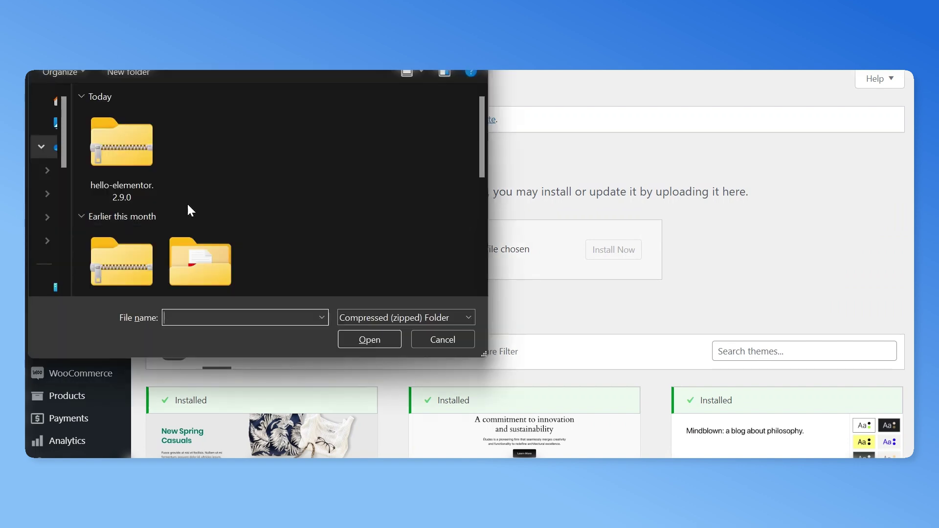
click(138, 174)
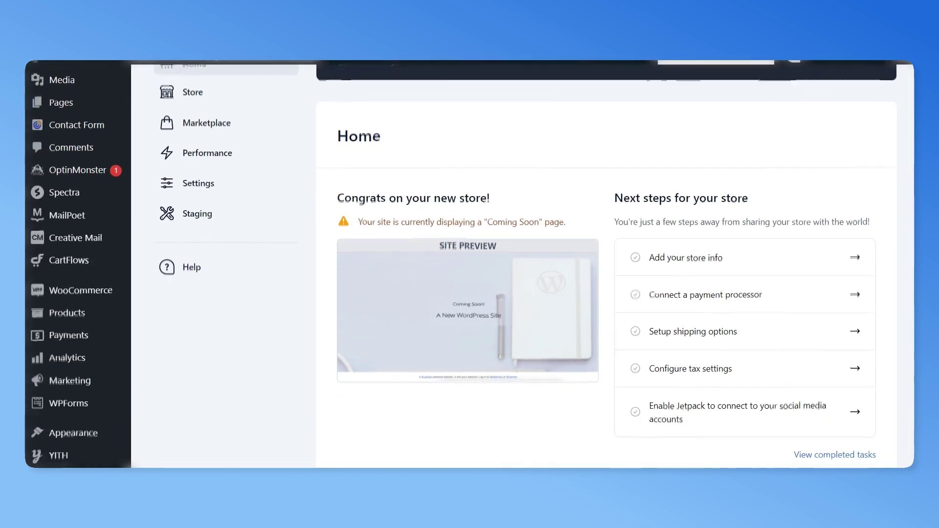
scroll(794, 287, down, 4)
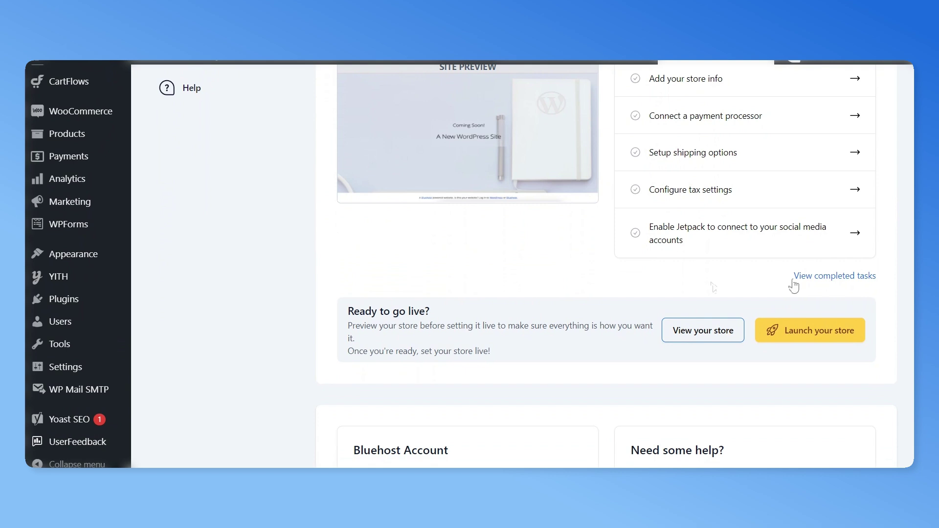
Step: Open a live preview of the Twenty Twenty-Four theme
mouse_move(120, 261)
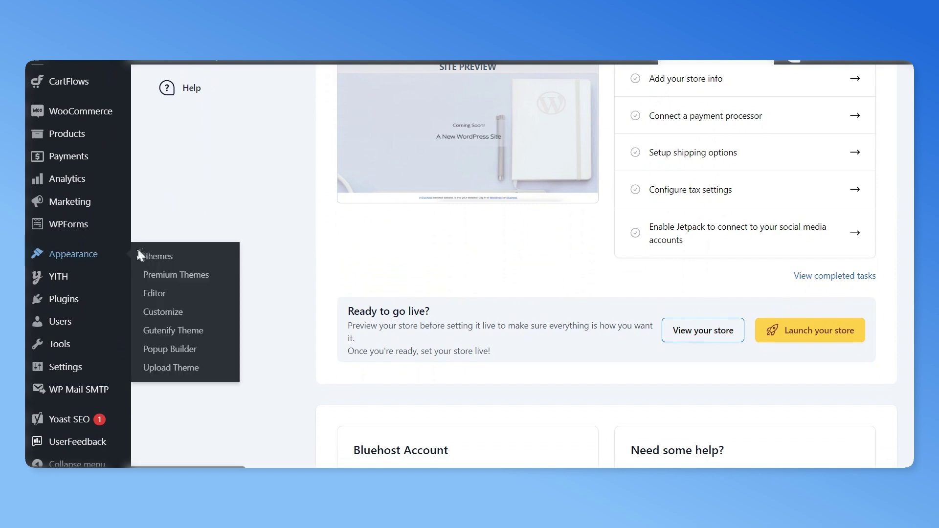
click(184, 263)
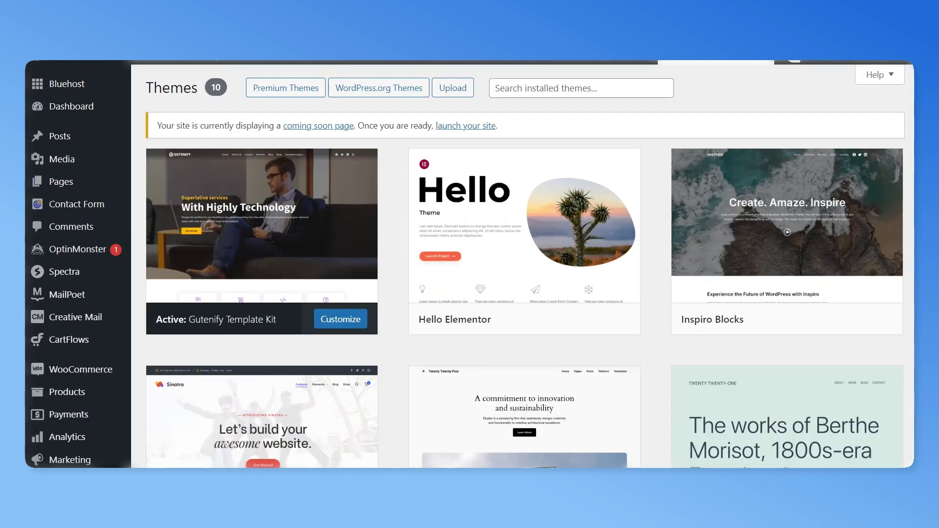
scroll(839, 141, down, 5)
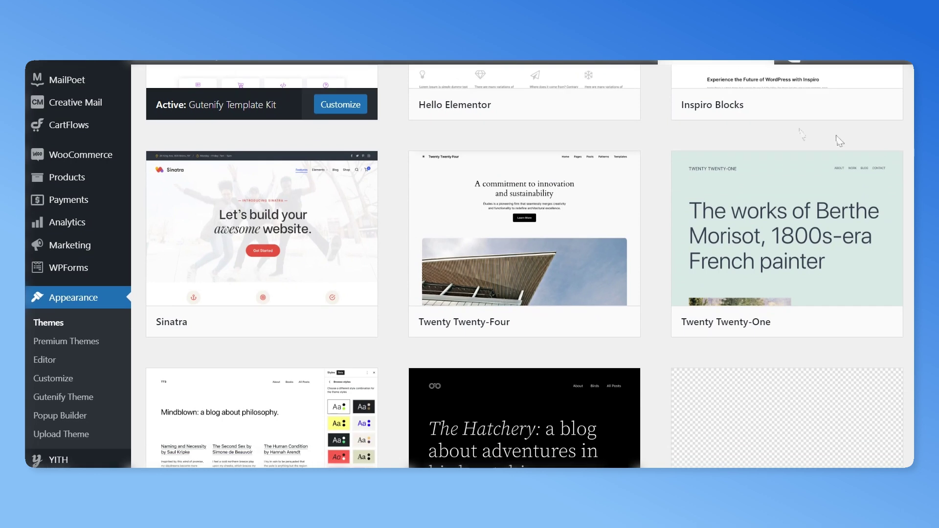
mouse_move(613, 289)
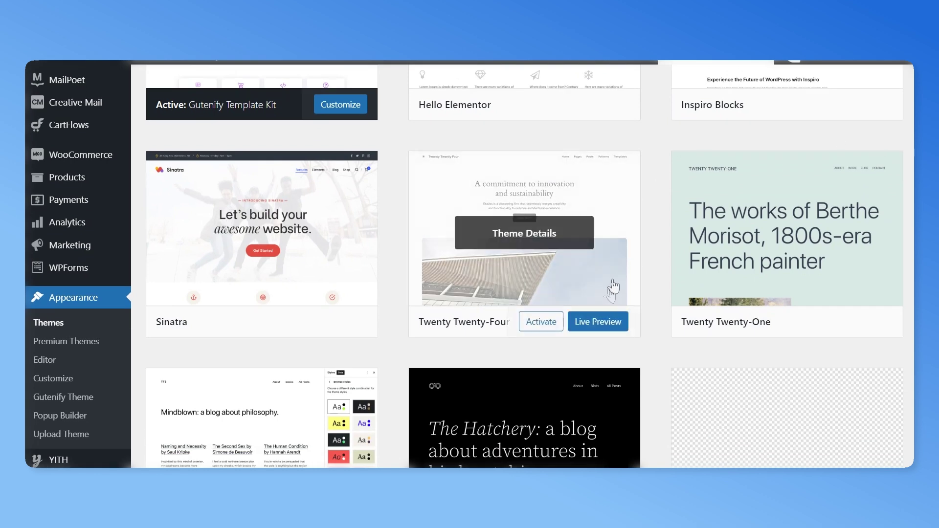
click(606, 329)
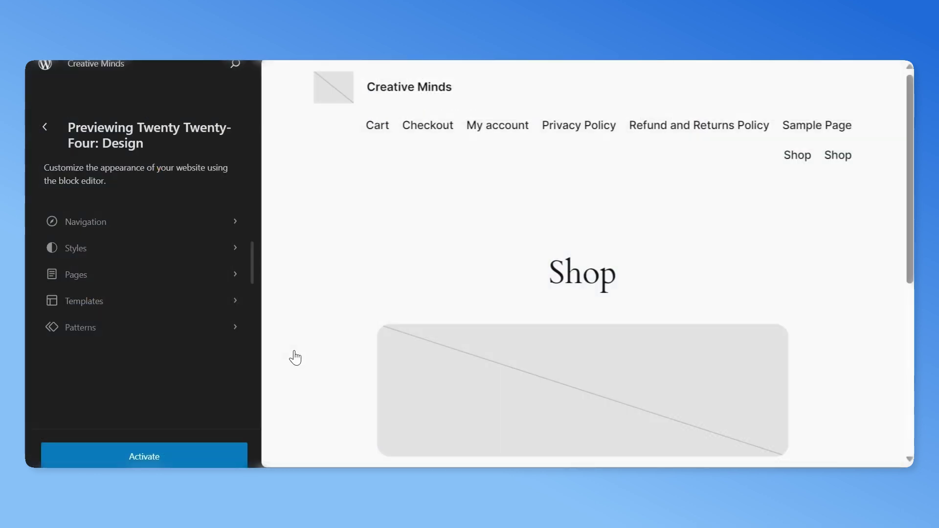
Step: Try the Fossil and Maelstrom styles, apply Mint, then open the Templates list
click(185, 250)
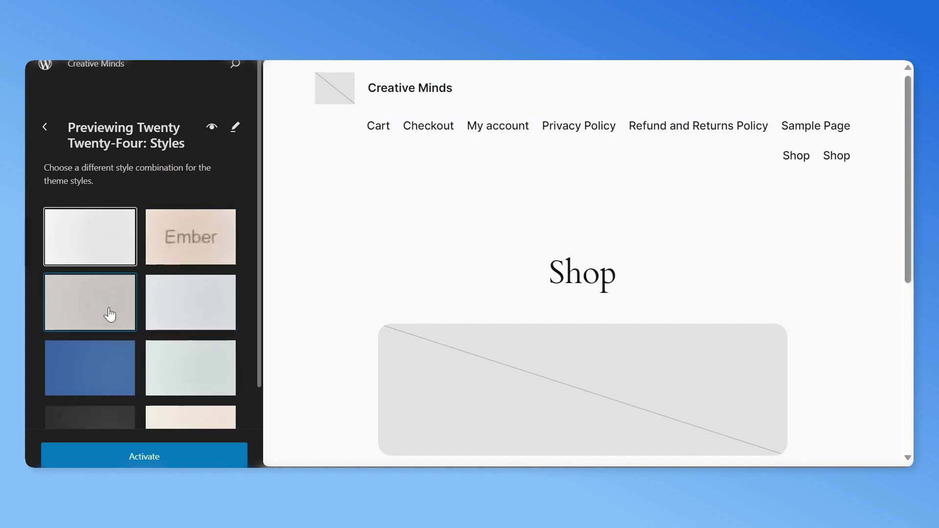
click(99, 311)
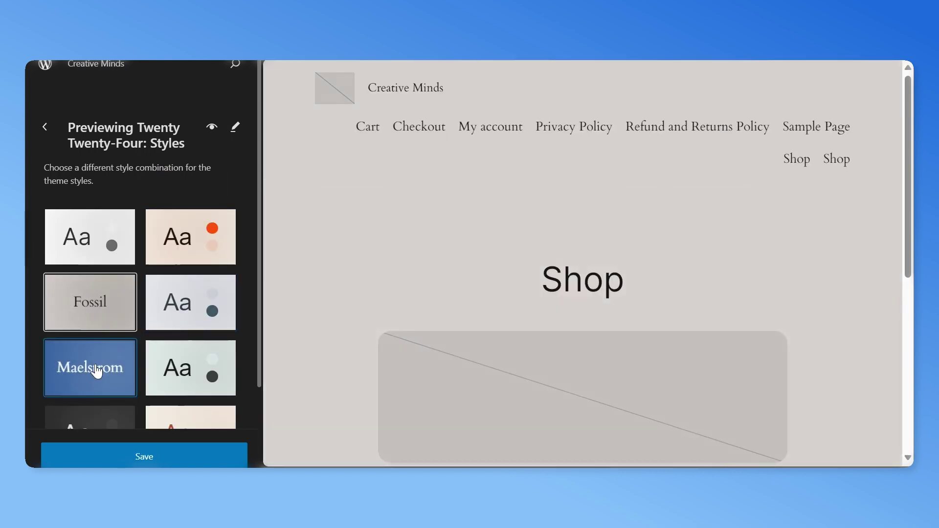
click(97, 372)
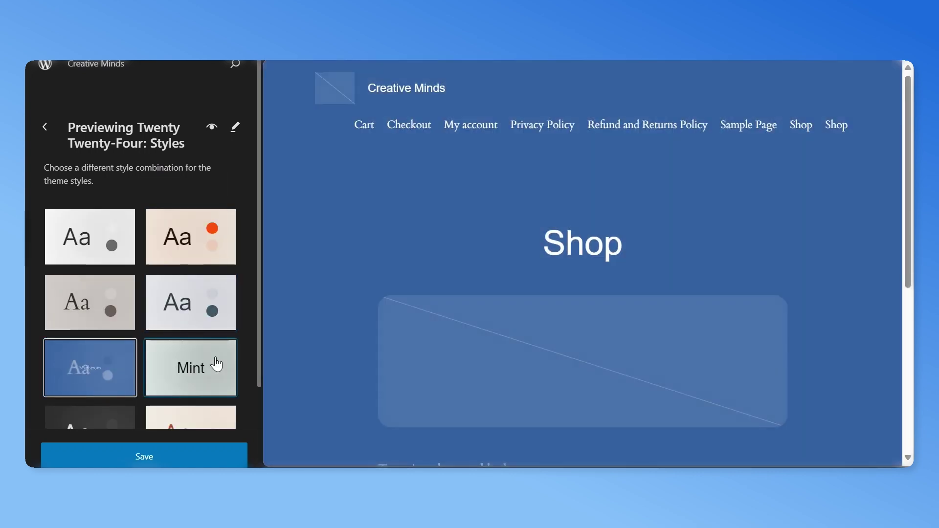
click(216, 364)
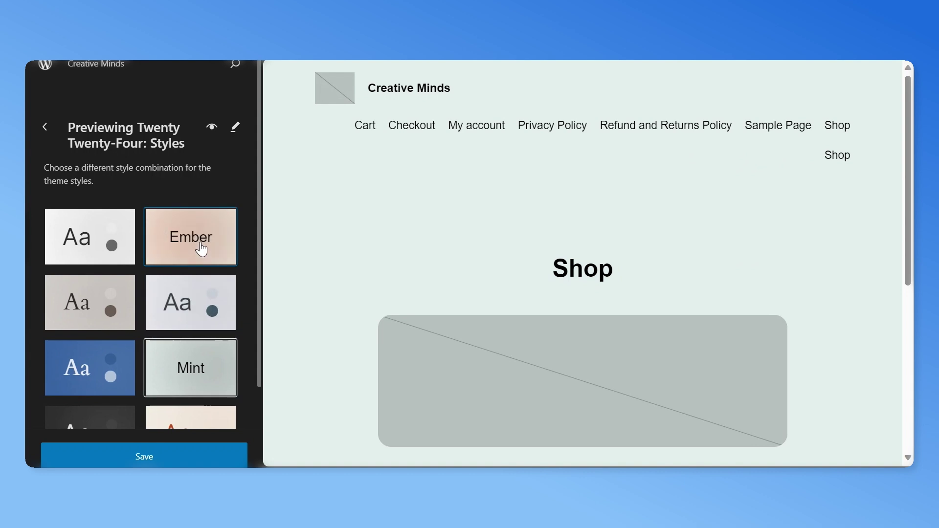
key(Escape)
click(204, 308)
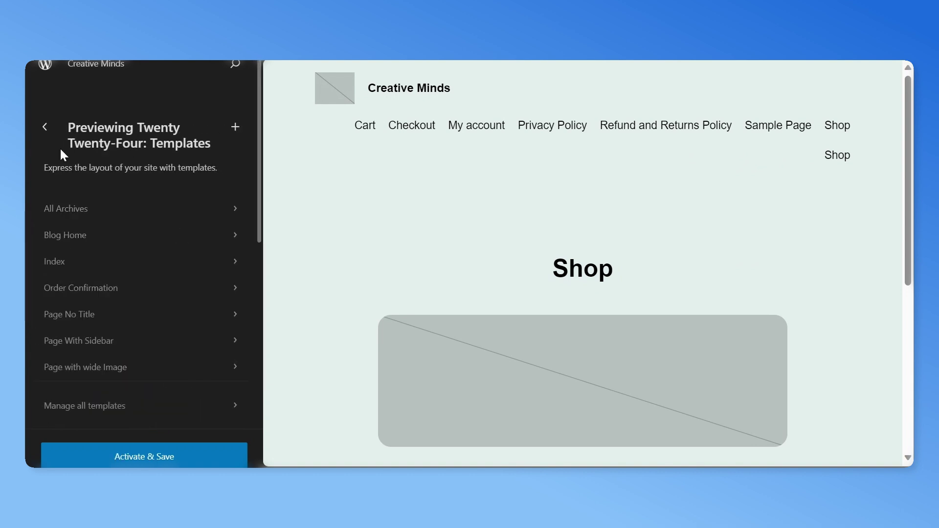
Step: Exit the preview and activate Twenty Twenty-Four on the Themes page
click(45, 126)
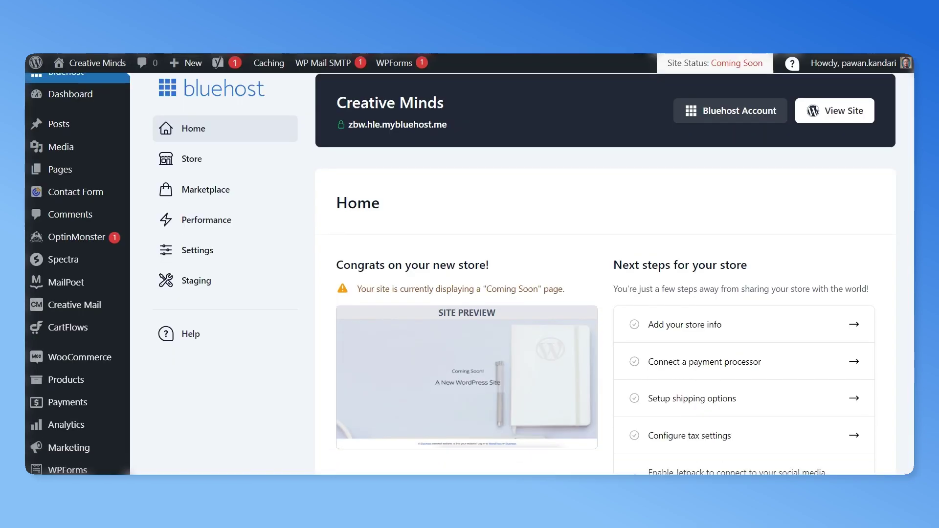
scroll(372, 240, down, 5)
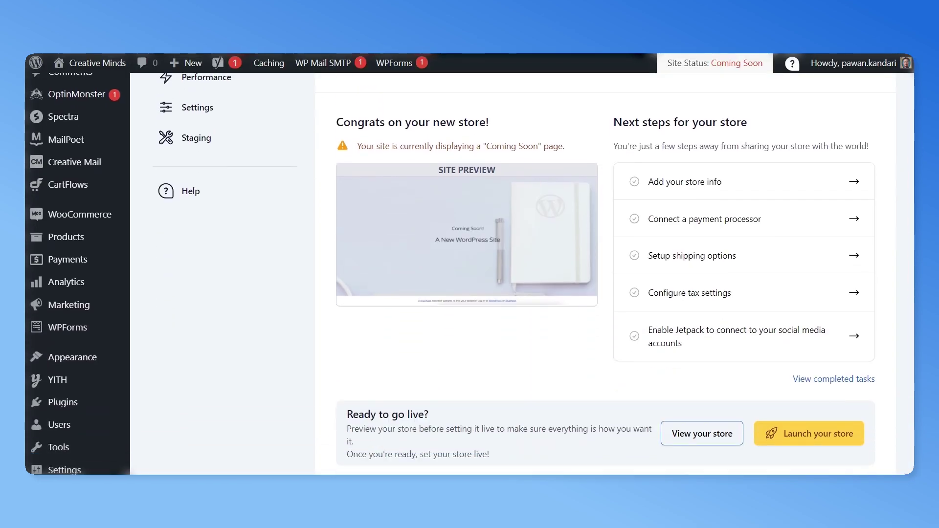
mouse_move(128, 277)
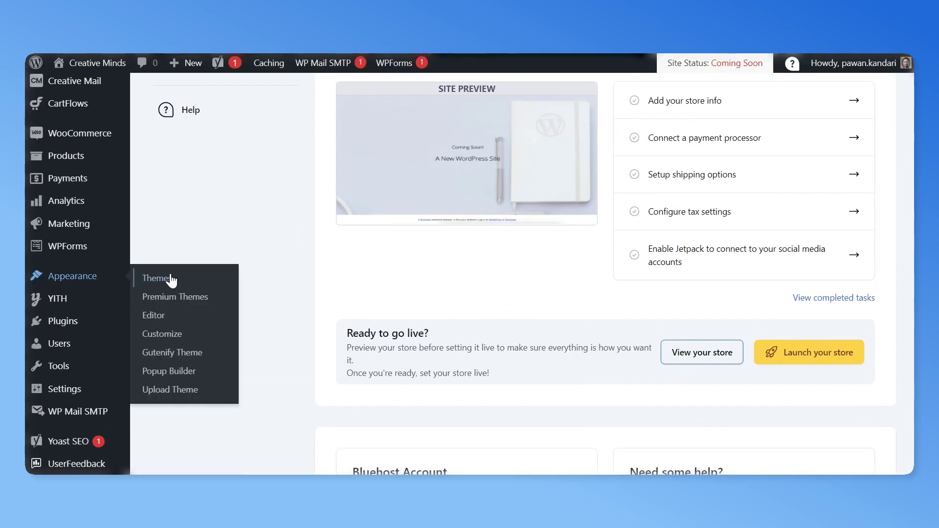
click(201, 284)
scroll(534, 314, down, 5)
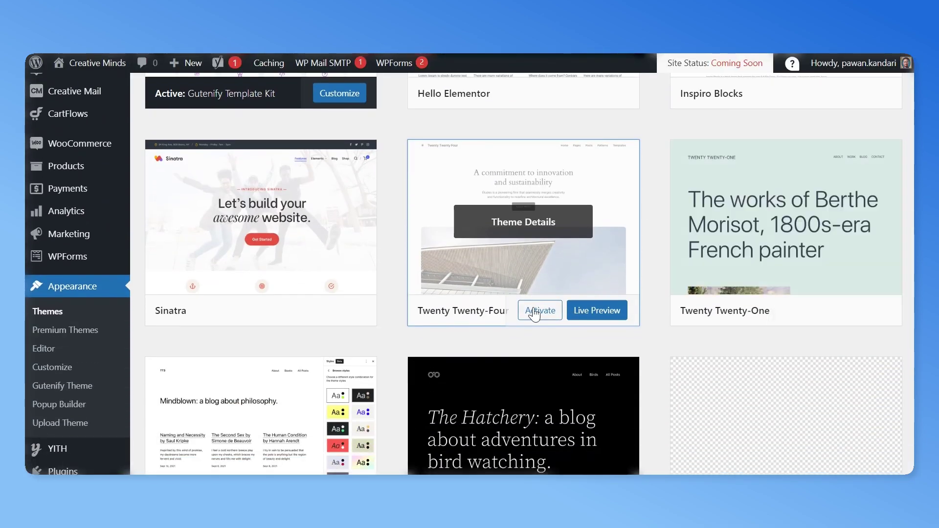
click(540, 310)
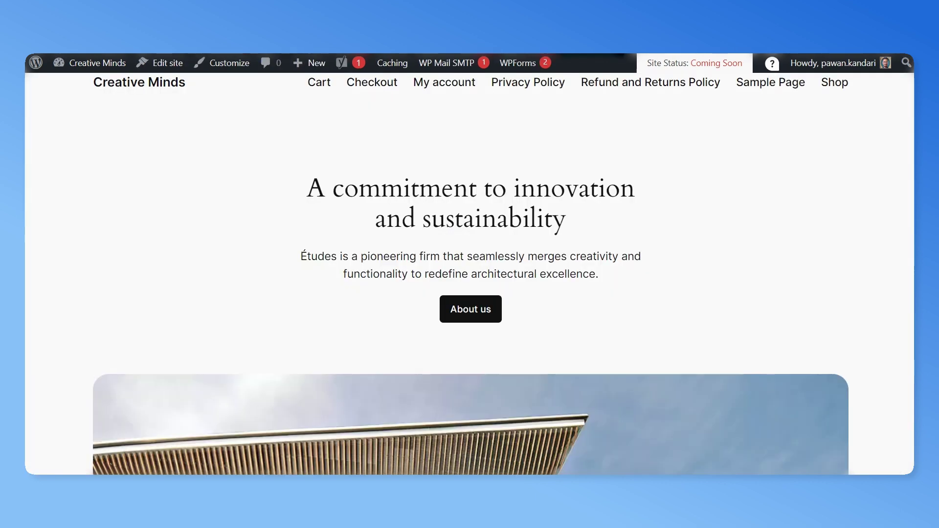
Step: Open Appearance > Customize to view the new theme's homepage
scroll(470, 274, down, 10)
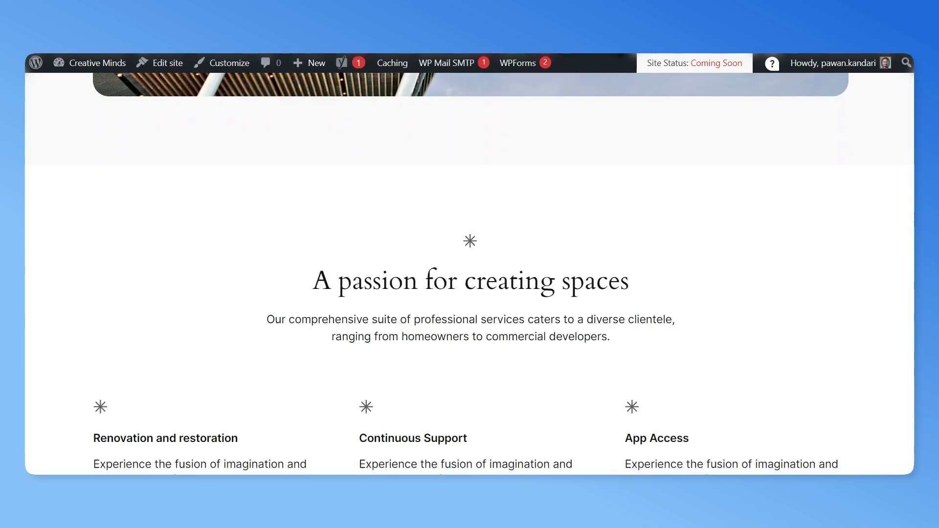
scroll(913, 208, down, 10)
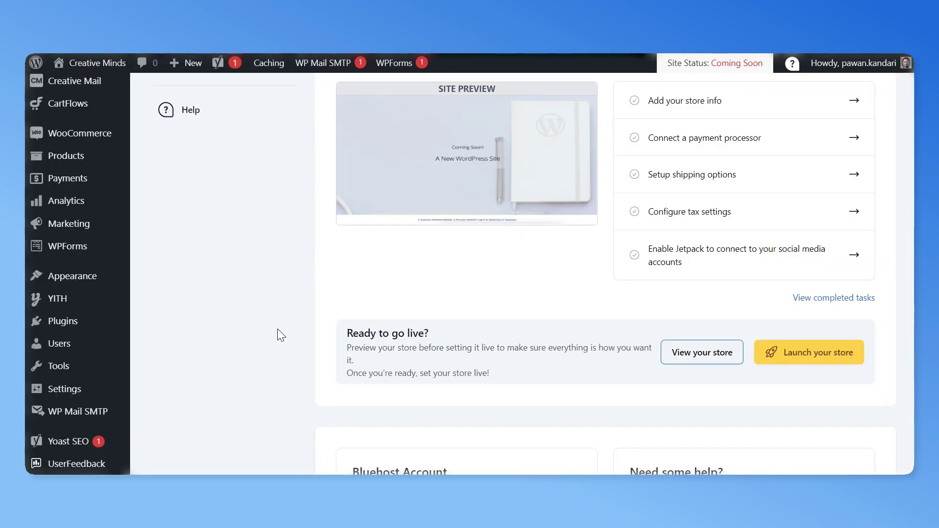
mouse_move(117, 286)
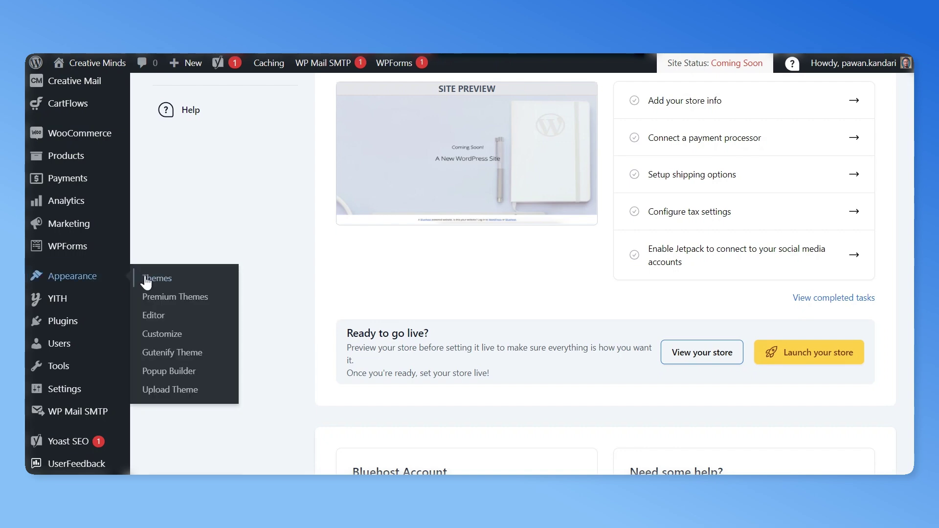
click(204, 337)
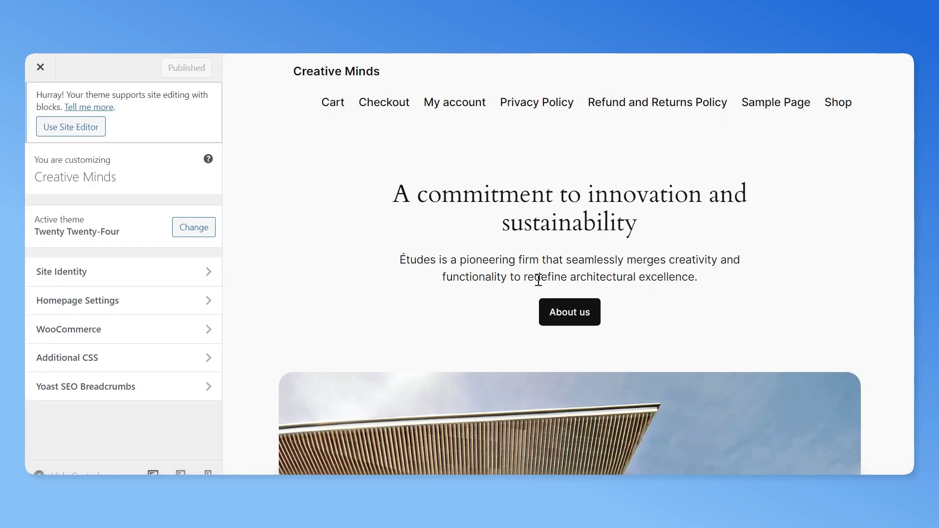
Step: Set the site tagline to 'Let the creativity flow' under Site Identity
click(88, 273)
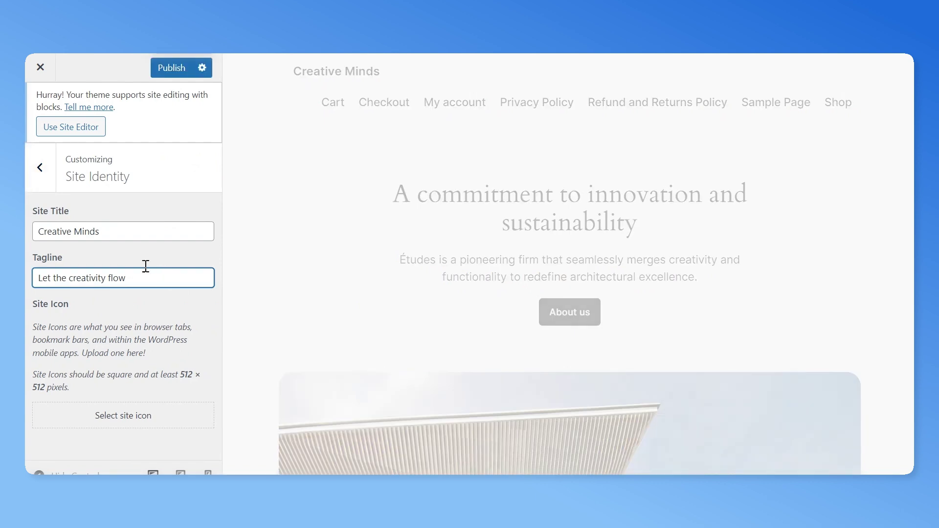
click(39, 176)
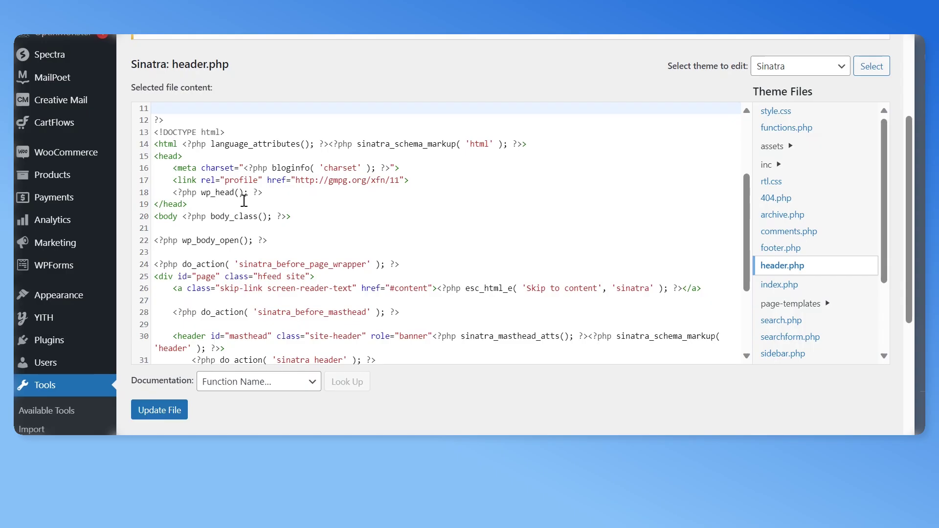
Step: Paste the Google tag script on a new line after </head> in header.php
click(243, 203)
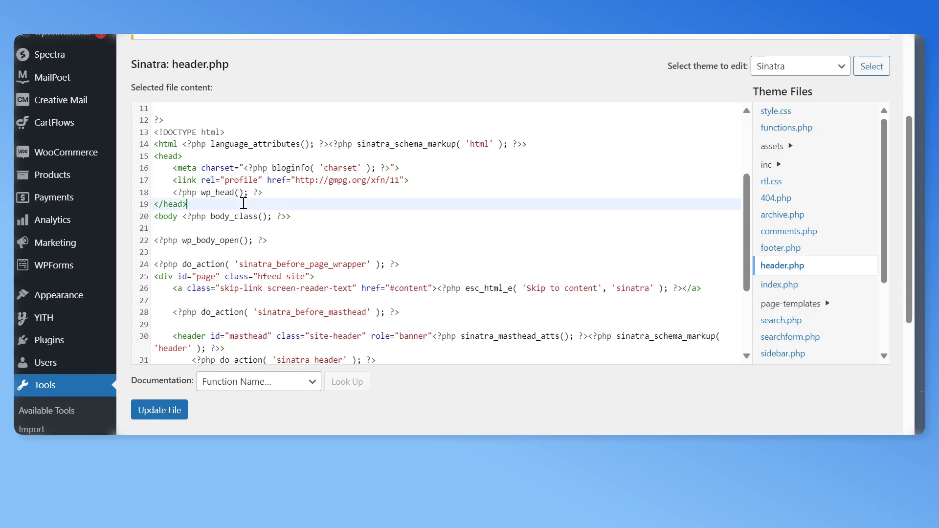
key(Return)
text(<script async src="https://www.googletagmanager.com/gtag/js?id=G-1LMM1SVX3S"></script> <script>   window.dataLayer = window.dataLayer || [];   function gtag(){dataLayer.push(arguments);}   gtag('js', new Date());    gtag('config', 'G-1LMM1SVX3S'); </script>)
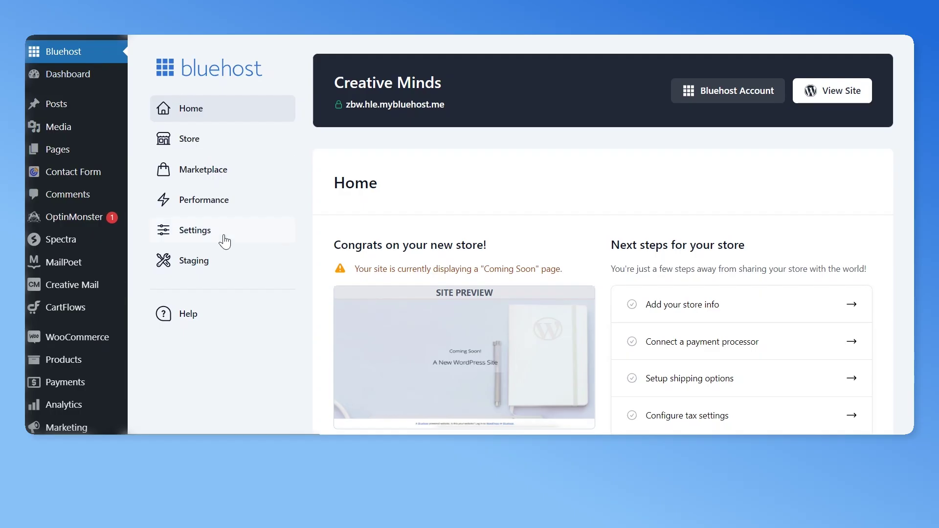
click(225, 242)
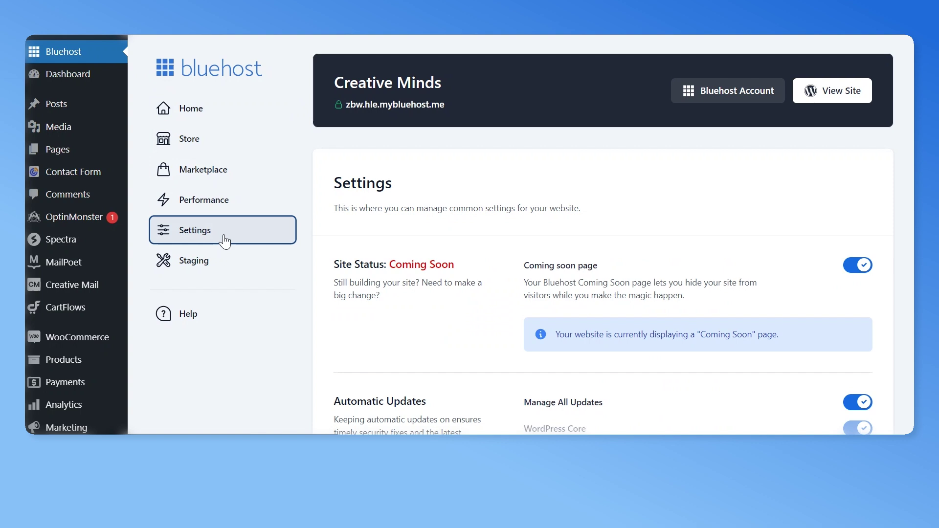
Step: Switch off the Coming soon page toggle so the site status becomes Live
click(857, 265)
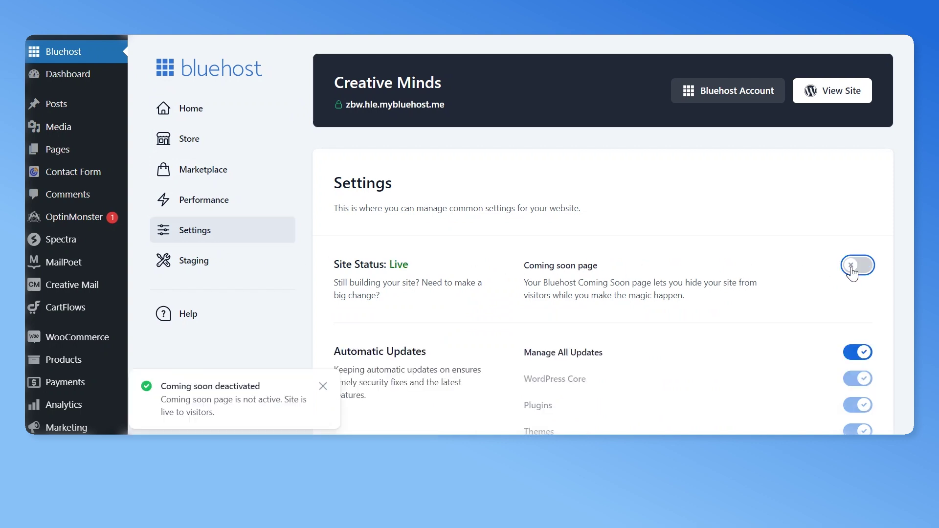